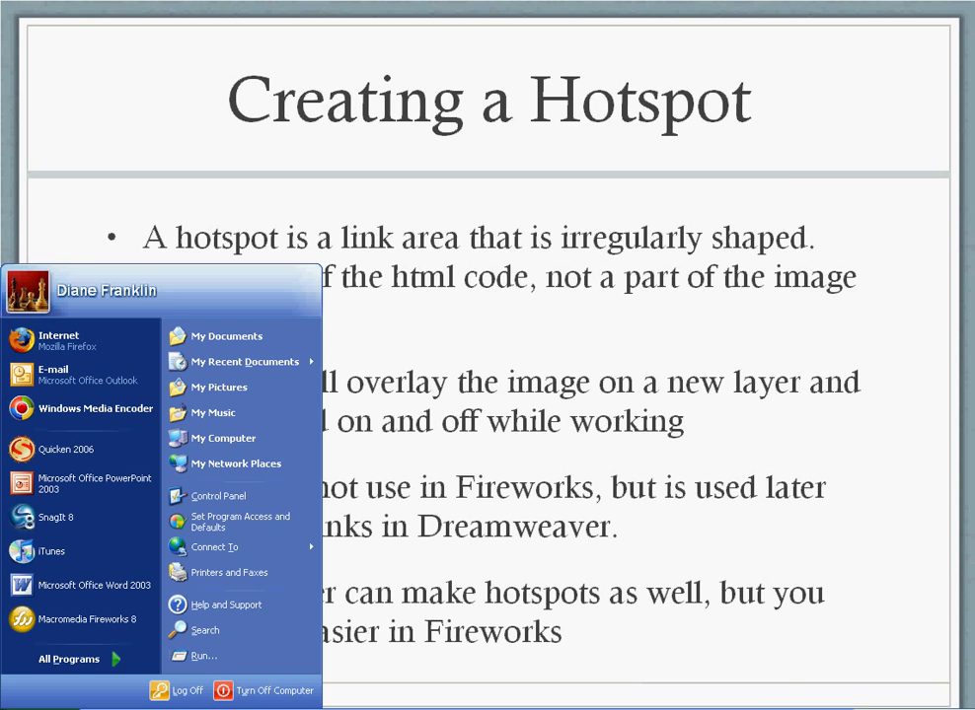
- Switch to Fireworks to show the Untitled-3 canvas with the blue star, red circle and CLICK HERE text
key("alt+Tab")
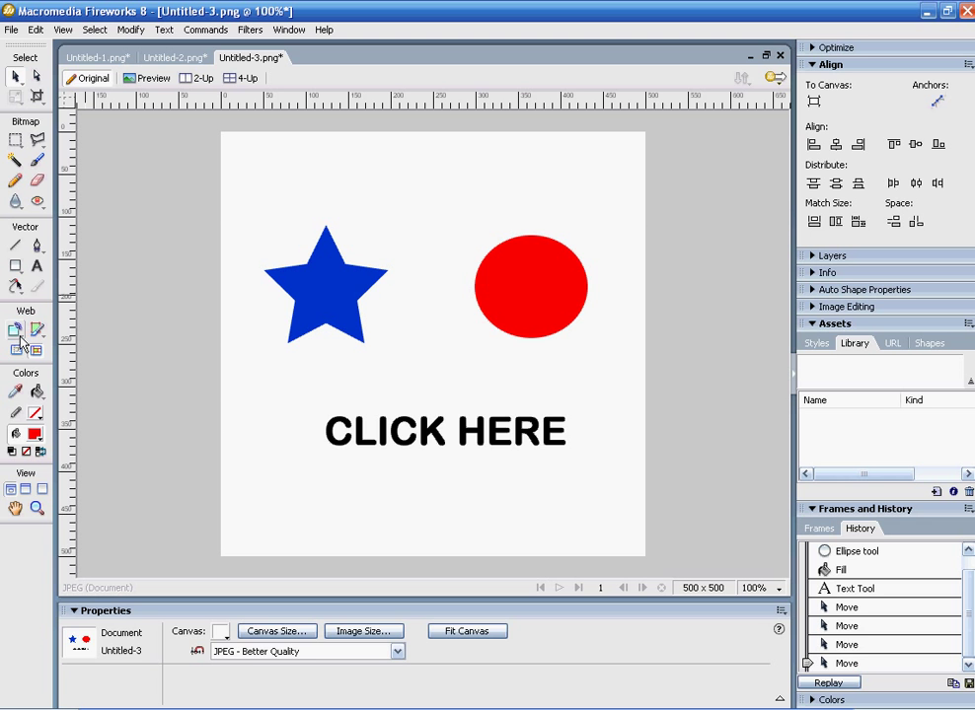
- Draw a 309 x 56 rectangle hotspot at X 112, Y 323 over the CLICK HERE text
left_click(15, 333)
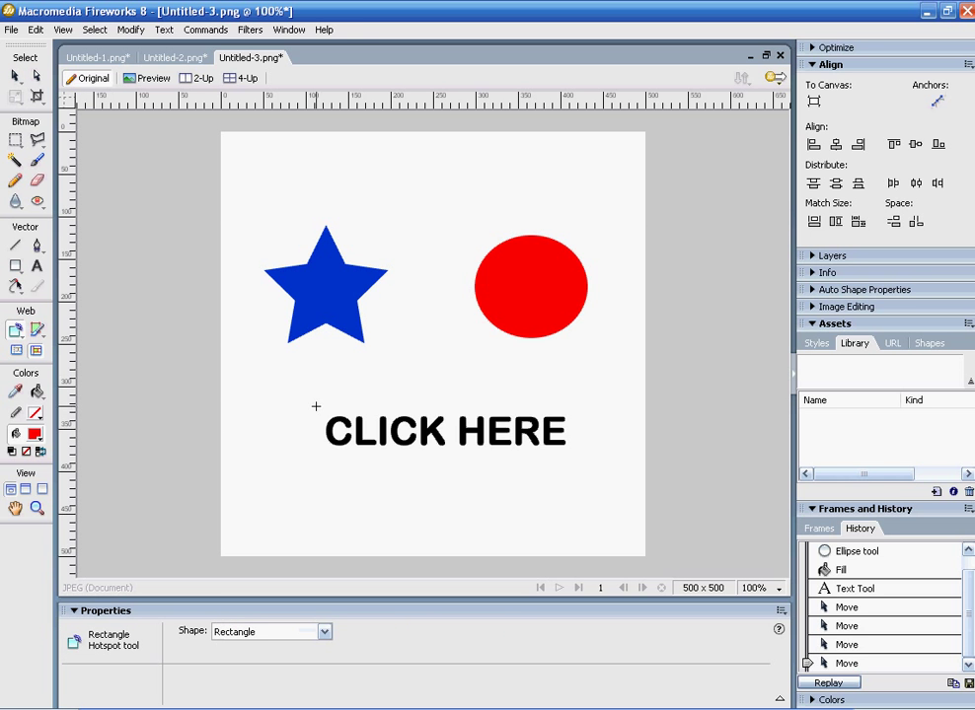
left_click_drag(315, 409, 579, 452)
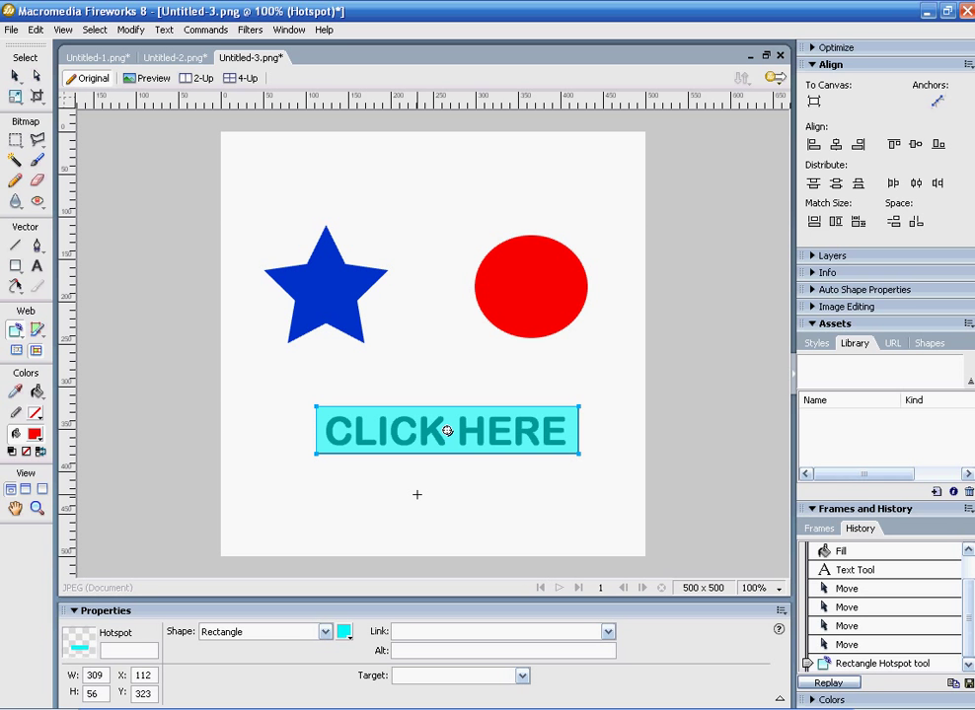
- Draw a circle hotspot over the red circle, undoing an accidental small inner one
left_click(13, 331)
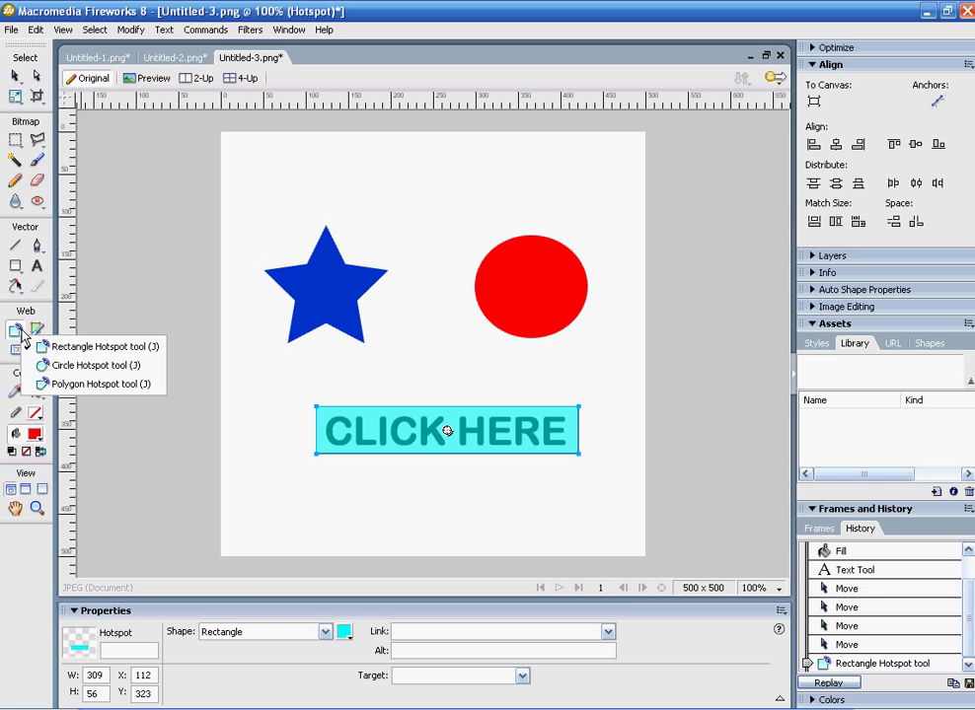
left_click(55, 367)
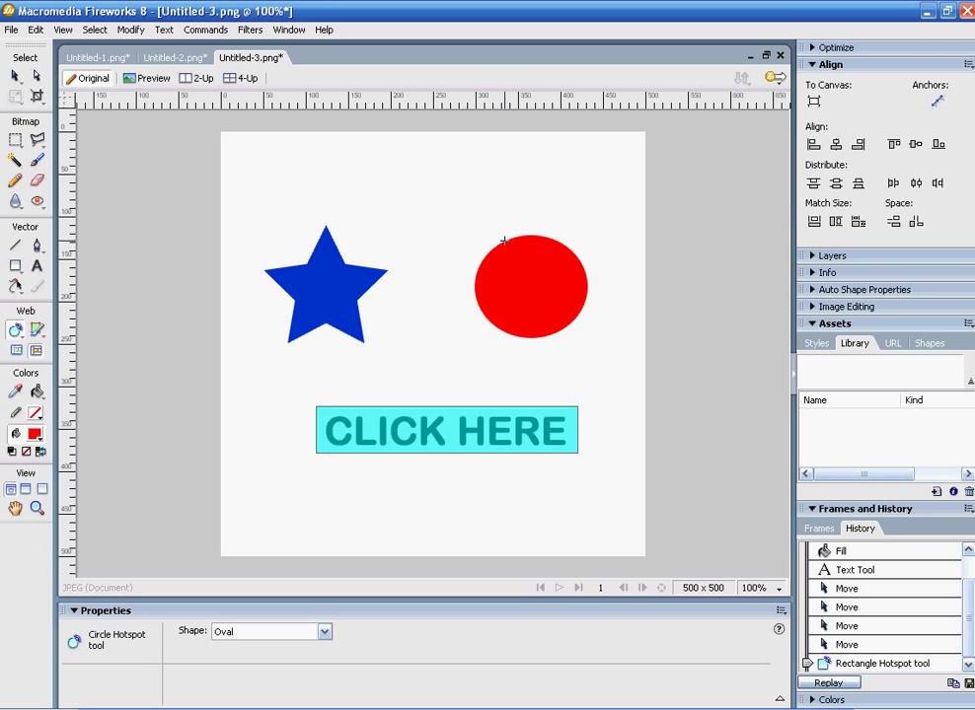
left_click_drag(505, 242, 563, 321)
mouse_move(525, 286)
left_mouse_down()
mouse_move(539, 288)
mouse_move(539, 300)
mouse_move(528, 274)
mouse_move(572, 280)
mouse_move(578, 292)
left_mouse_up()
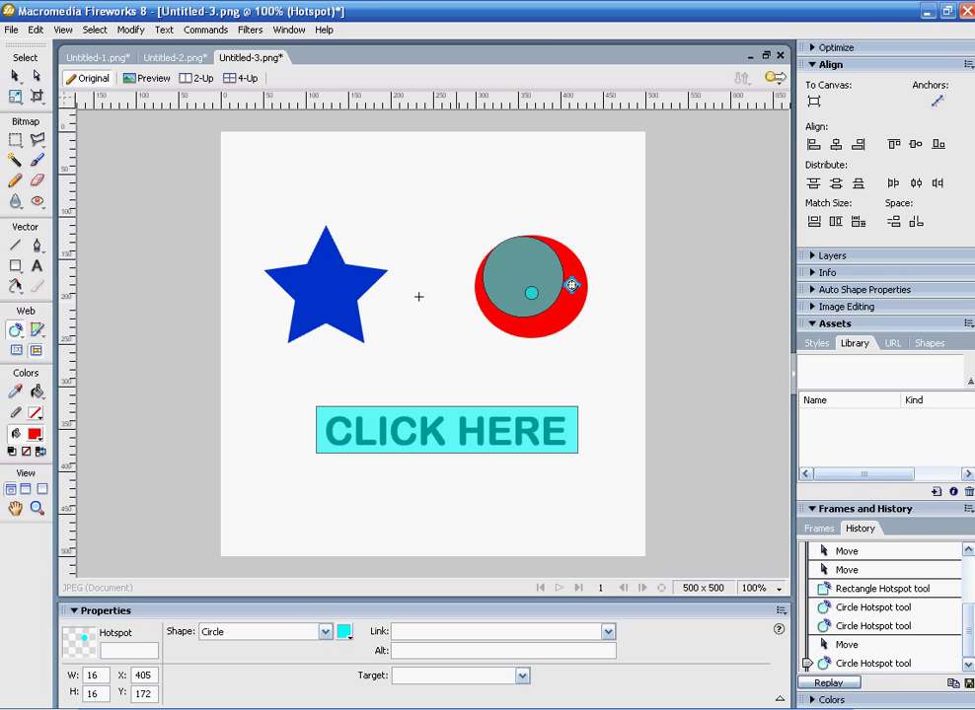
left_click(36, 29)
left_click(88, 48)
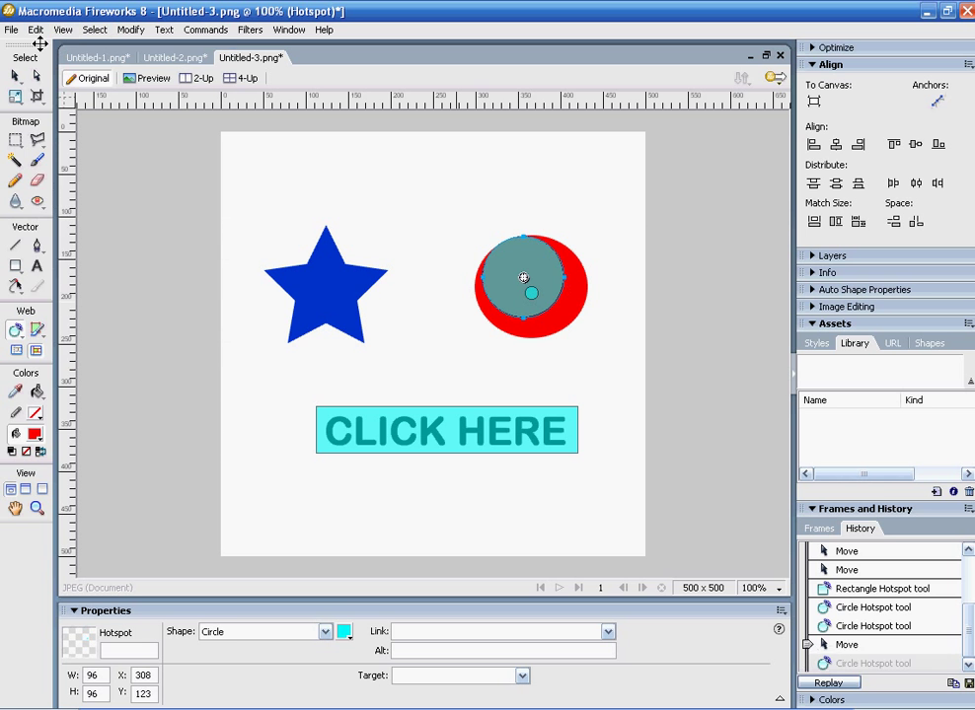
- Undo the remaining circle hotspot attempts to start over
left_click(35, 30)
left_click(59, 47)
left_click(35, 29)
left_click(40, 47)
left_click(35, 29)
left_click(39, 47)
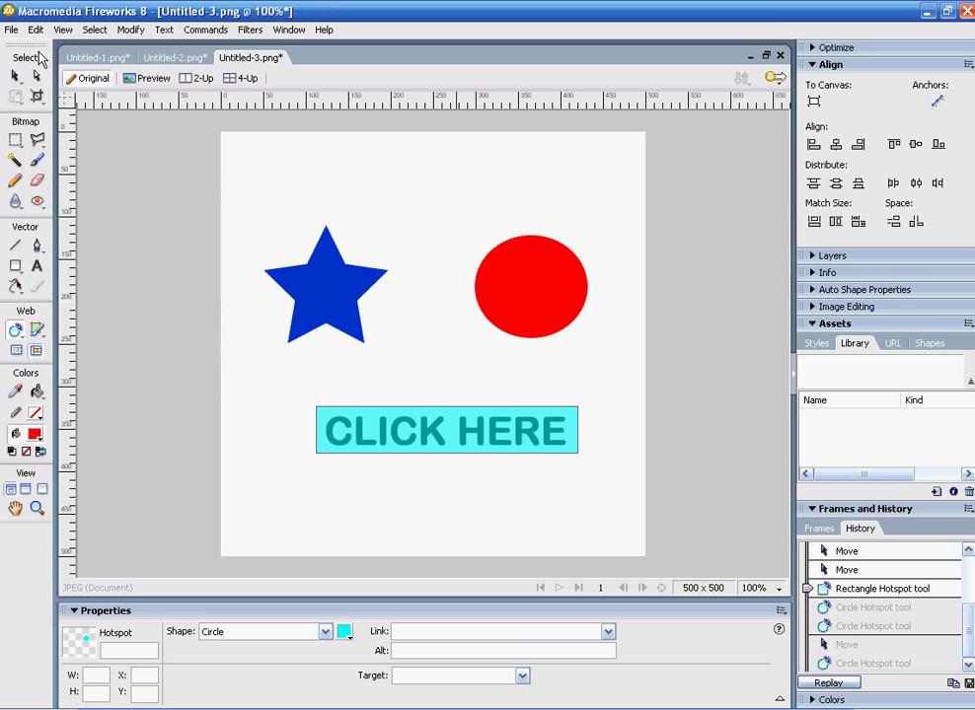
- Redraw the circle hotspot and align it as 136 x 136 at X 298, Y 115 over the red circle
left_click_drag(500, 270, 583, 302)
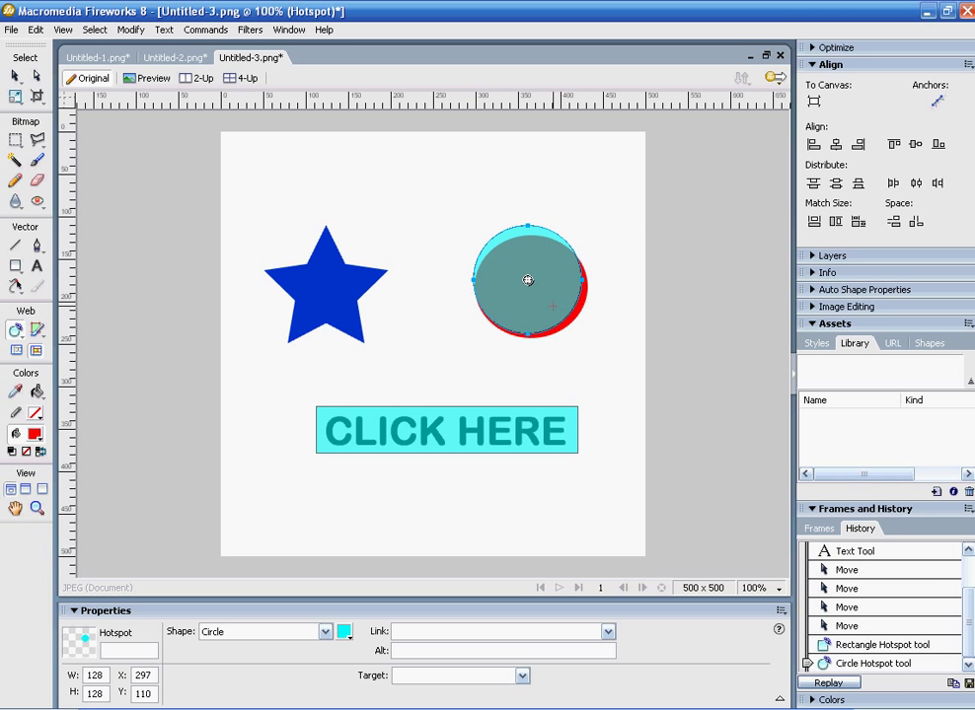
key("v")
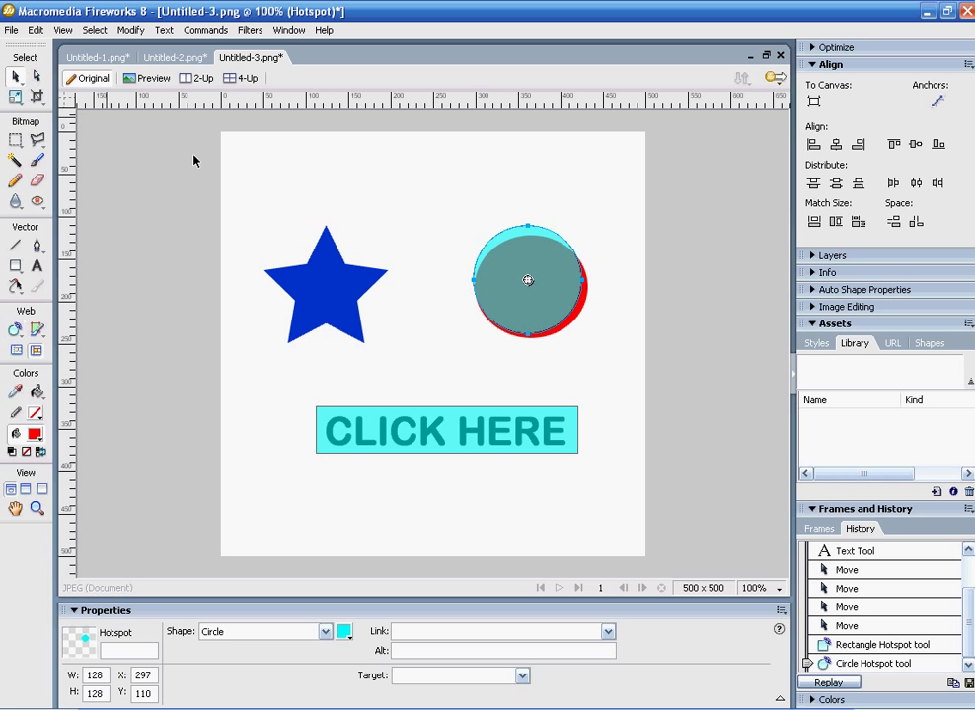
left_click_drag(524, 260, 519, 269)
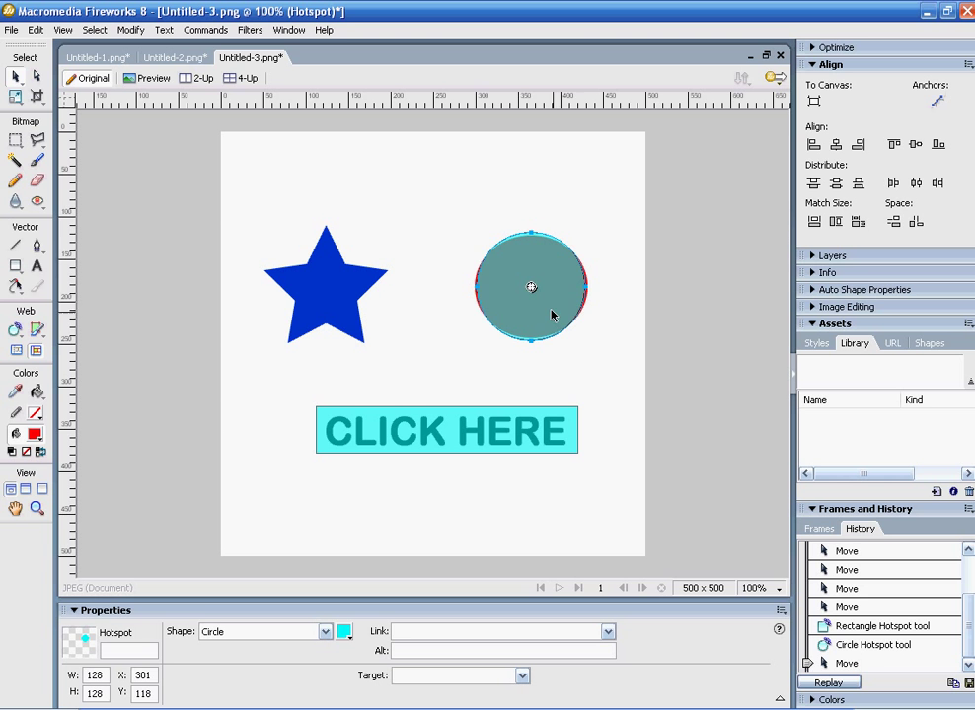
mouse_move(550, 312)
left_mouse_down()
mouse_move(543, 284)
mouse_move(550, 314)
mouse_move(555, 307)
mouse_move(545, 300)
mouse_move(546, 316)
mouse_move(586, 288)
mouse_move(558, 290)
left_mouse_up()
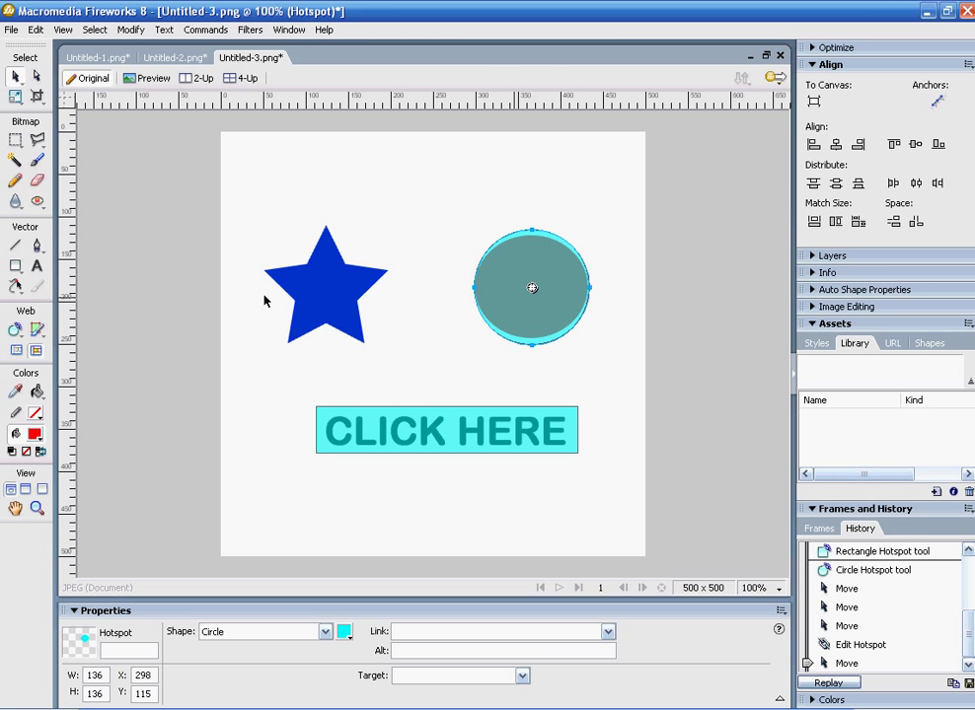
left_click(26, 337)
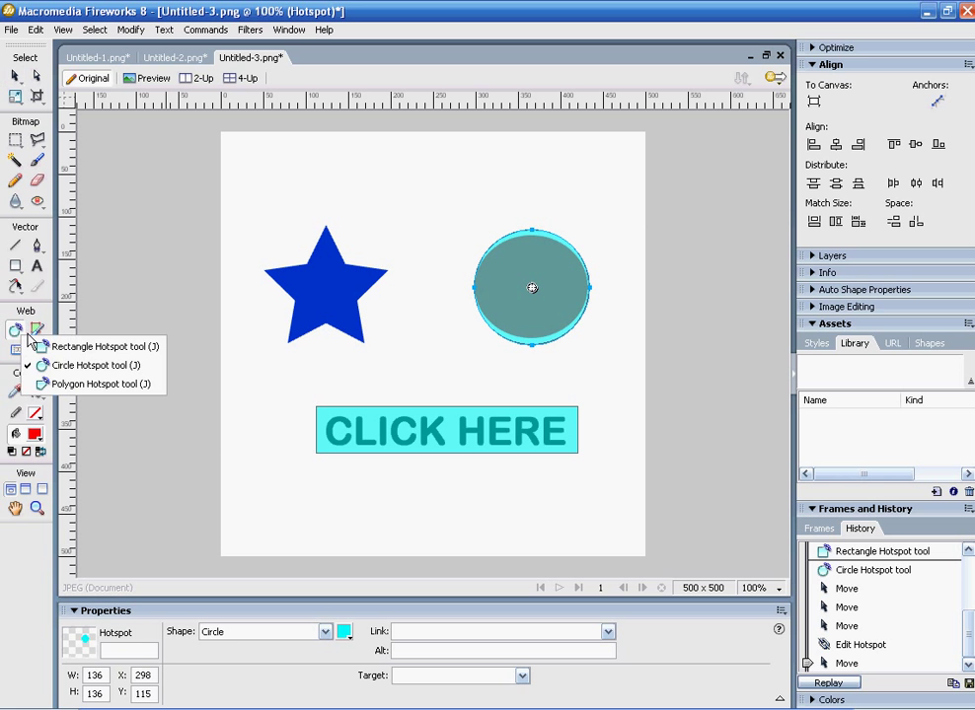
- Trace a polygon hotspot around the blue star's points, ending at its left tip
left_click(40, 384)
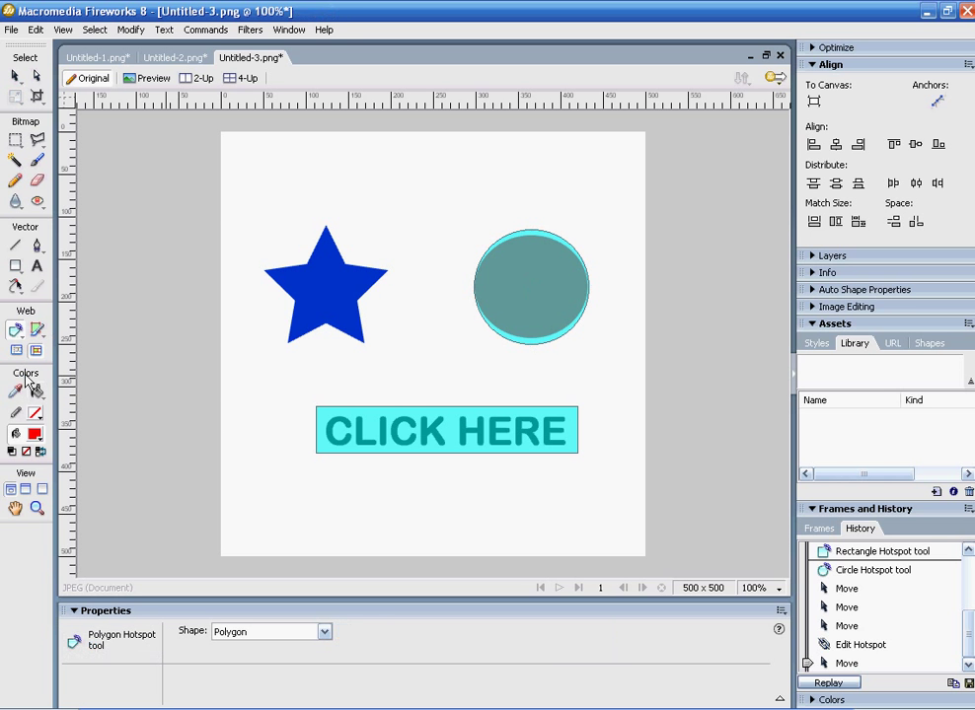
left_click(306, 262)
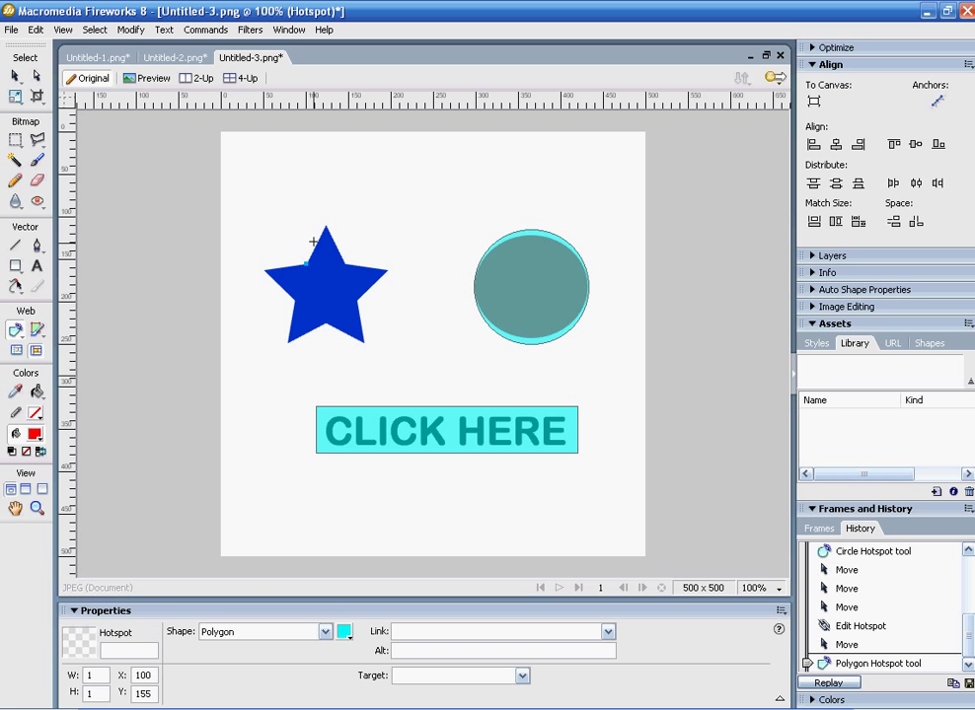
left_click(325, 226)
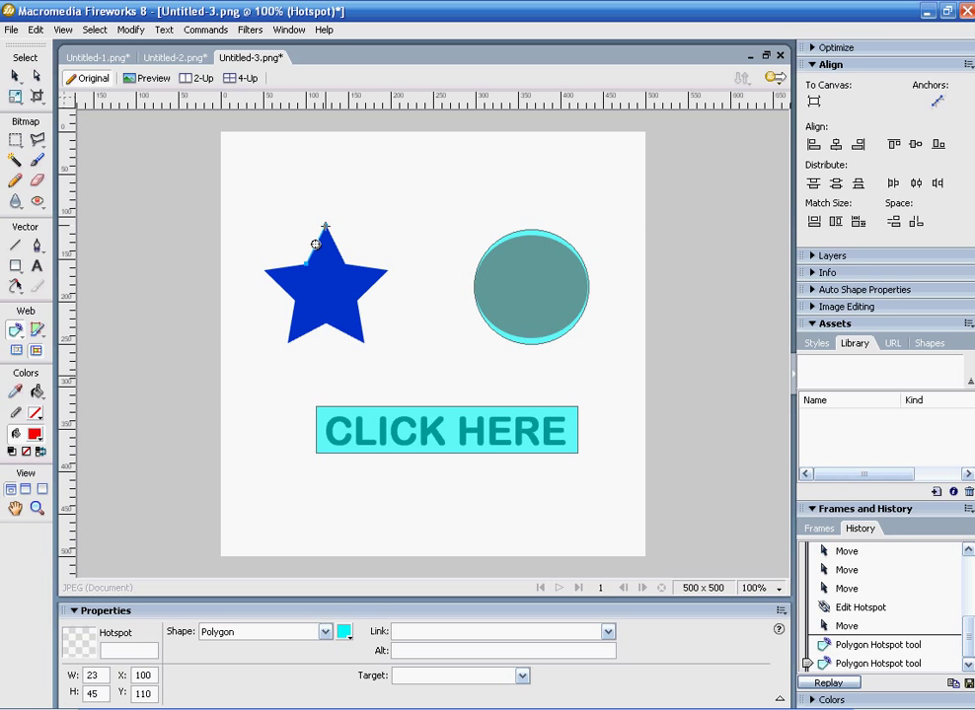
left_click(344, 262)
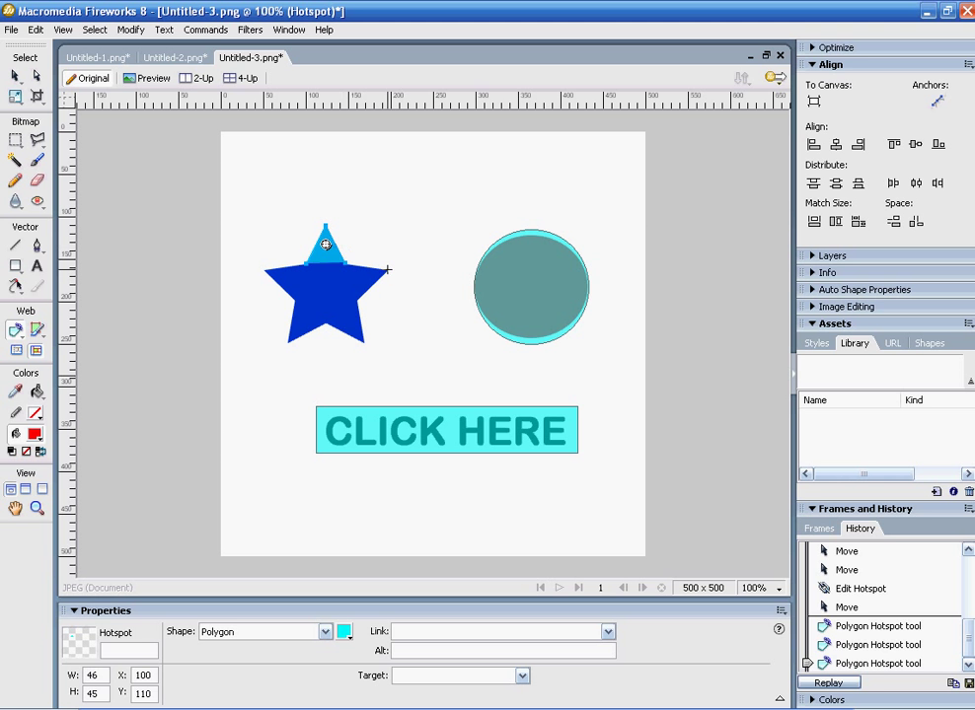
left_click(385, 269)
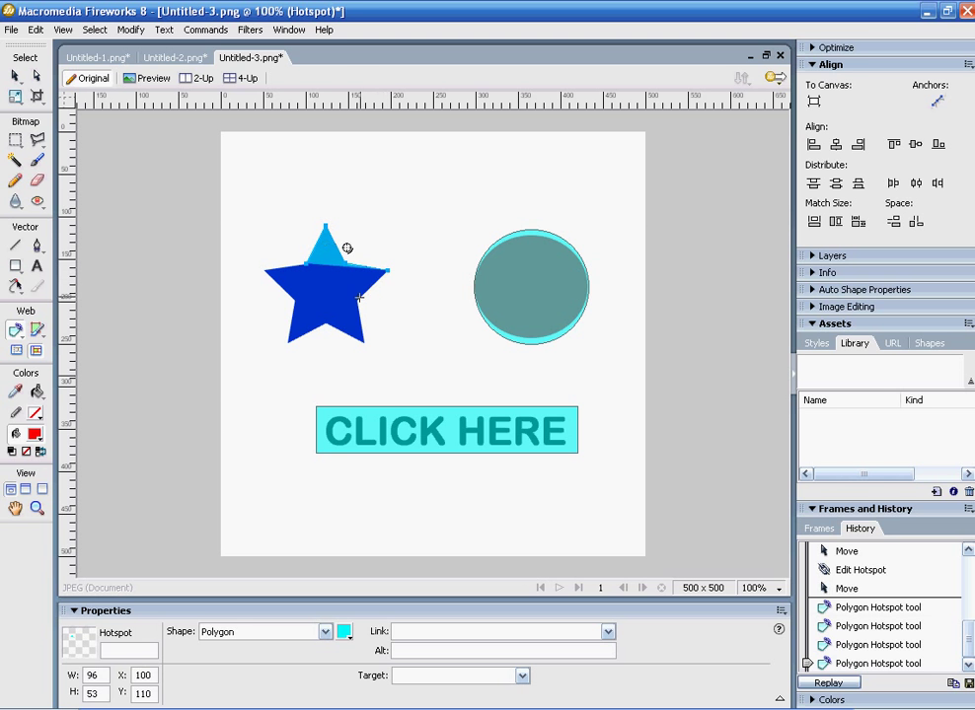
left_click(357, 301)
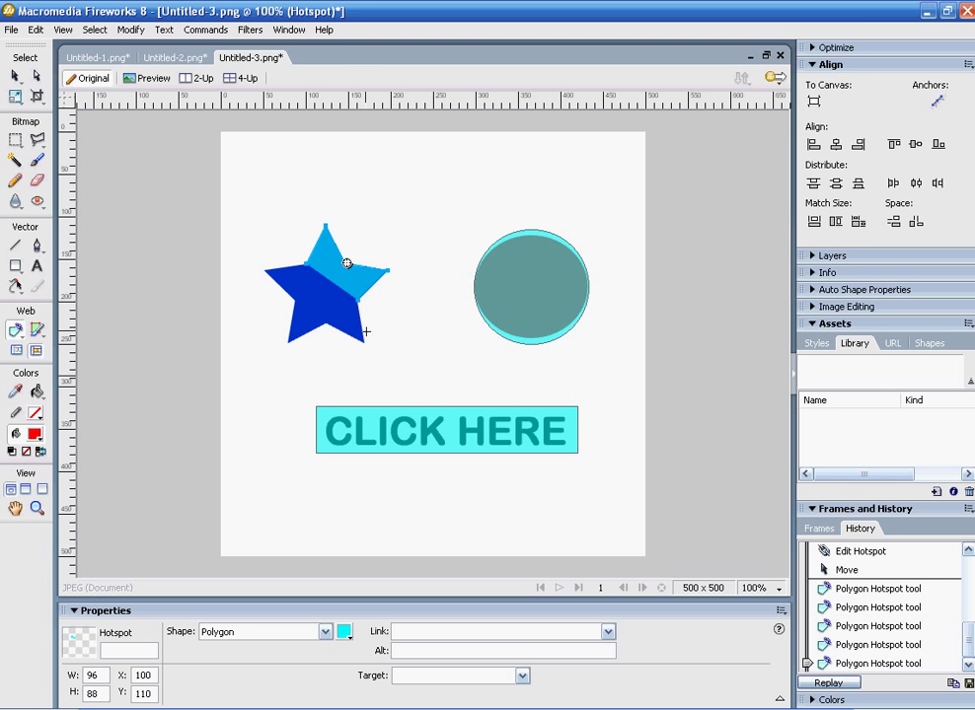
left_click(365, 341)
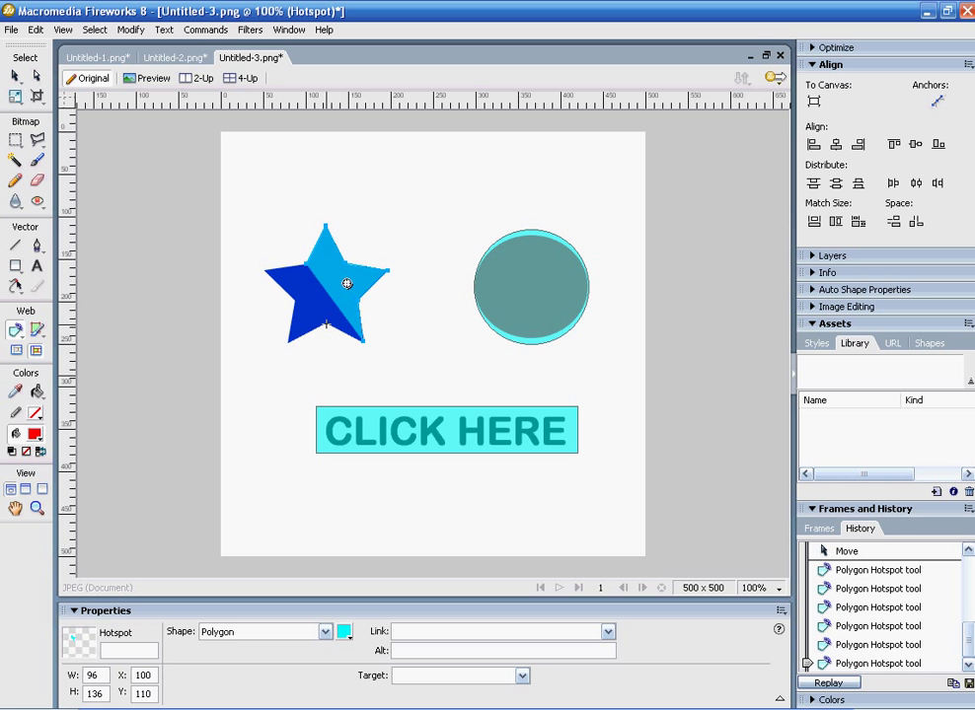
left_click(320, 327)
left_click(287, 343)
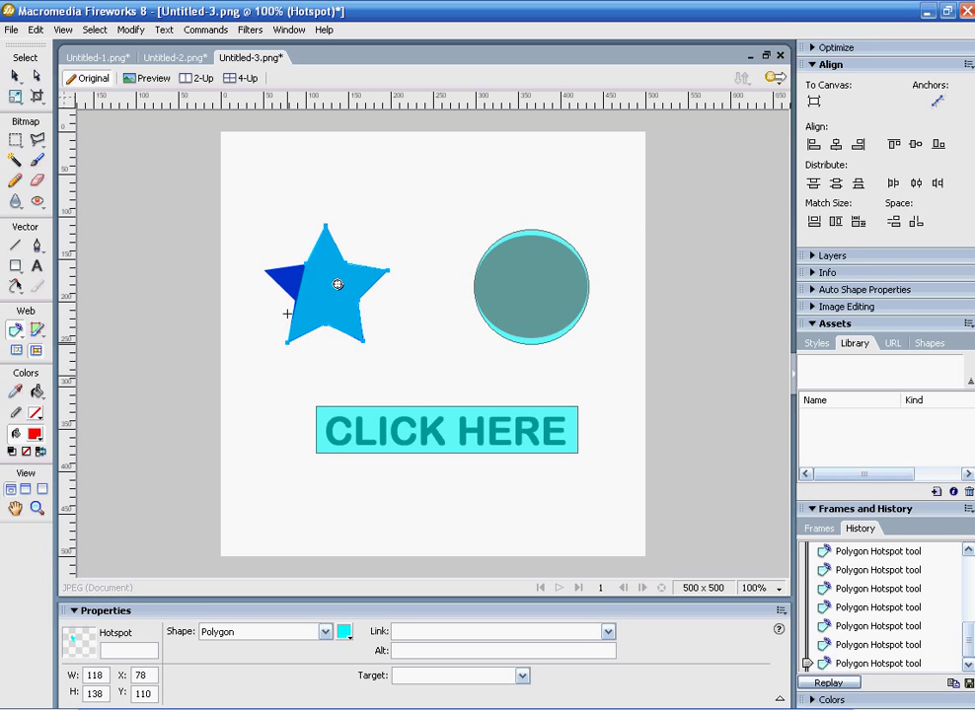
left_click(264, 270)
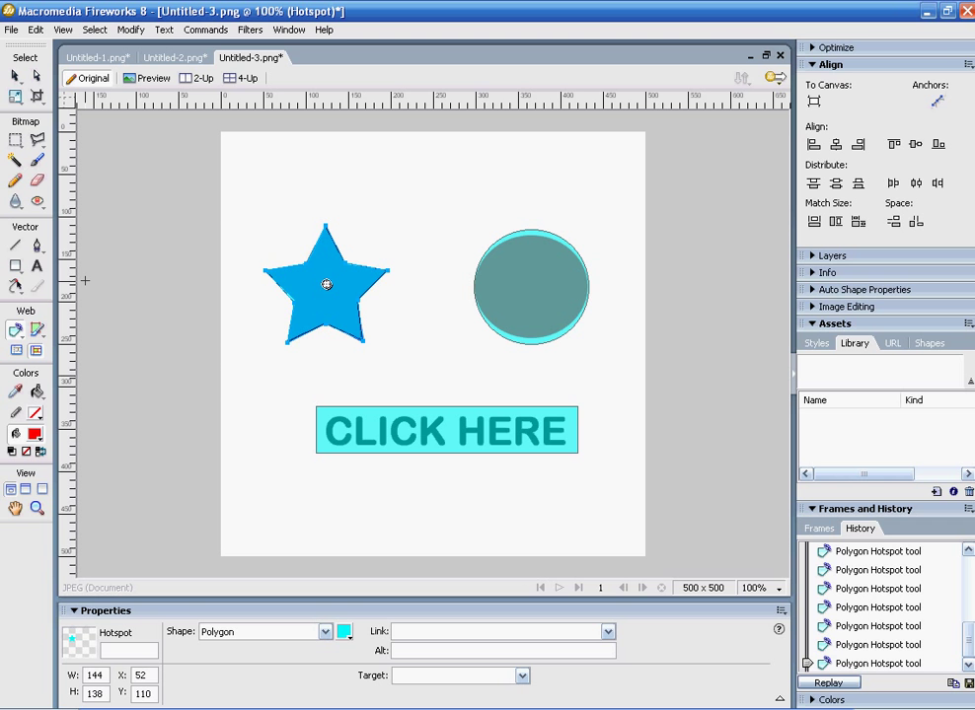
- Nudge the 144 x 138 star hotspot into place and hide the hotspot overlays
left_click(15, 76)
mouse_move(306, 289)
left_mouse_down()
mouse_move(273, 221)
mouse_move(304, 288)
left_mouse_up()
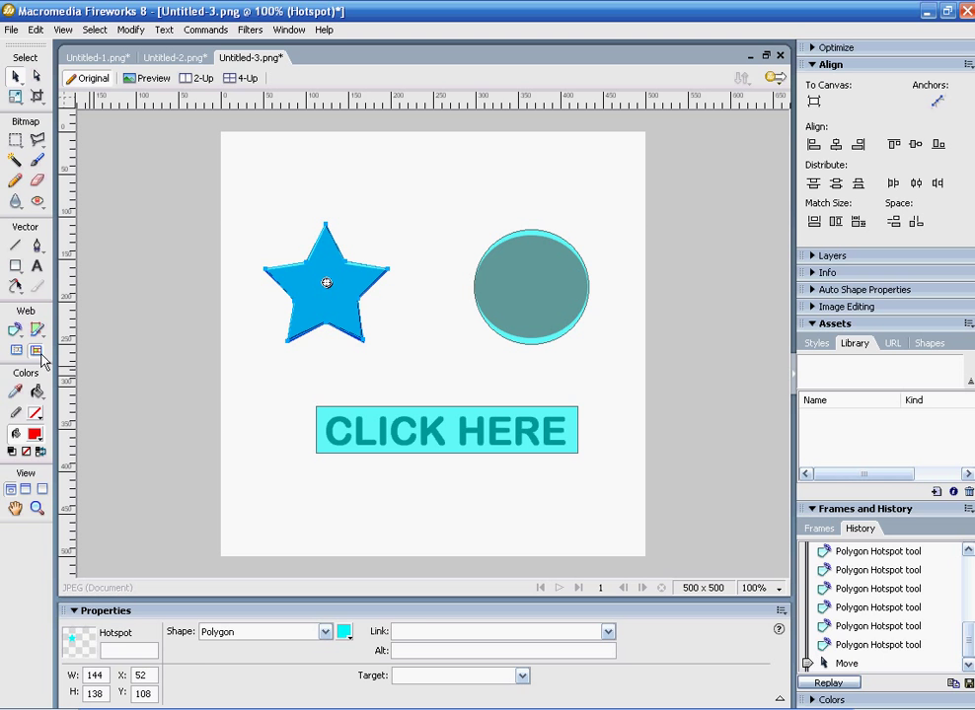
left_click(16, 352)
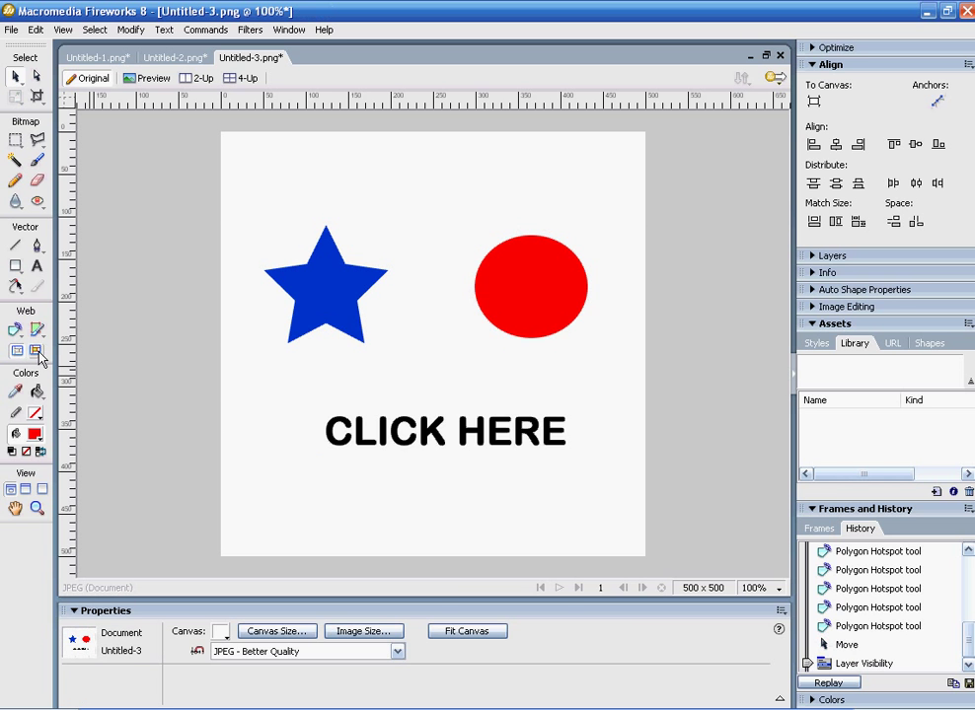
- Show the hotspots again, float the expanded Layers panel beside the canvas, and select the star hotspot
left_click(36, 352)
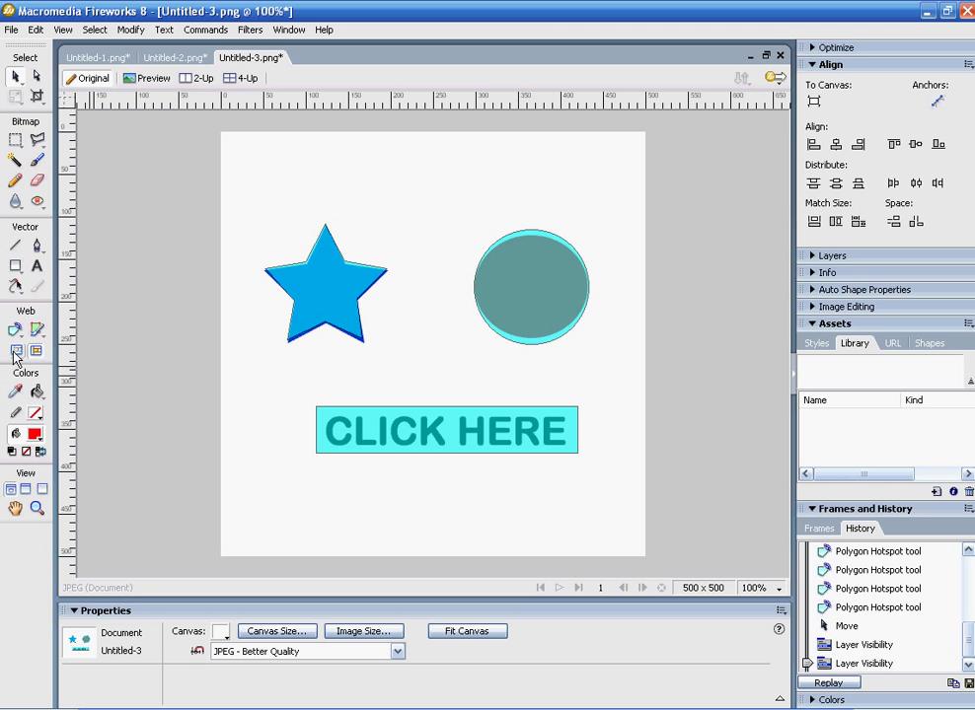
left_click(16, 352)
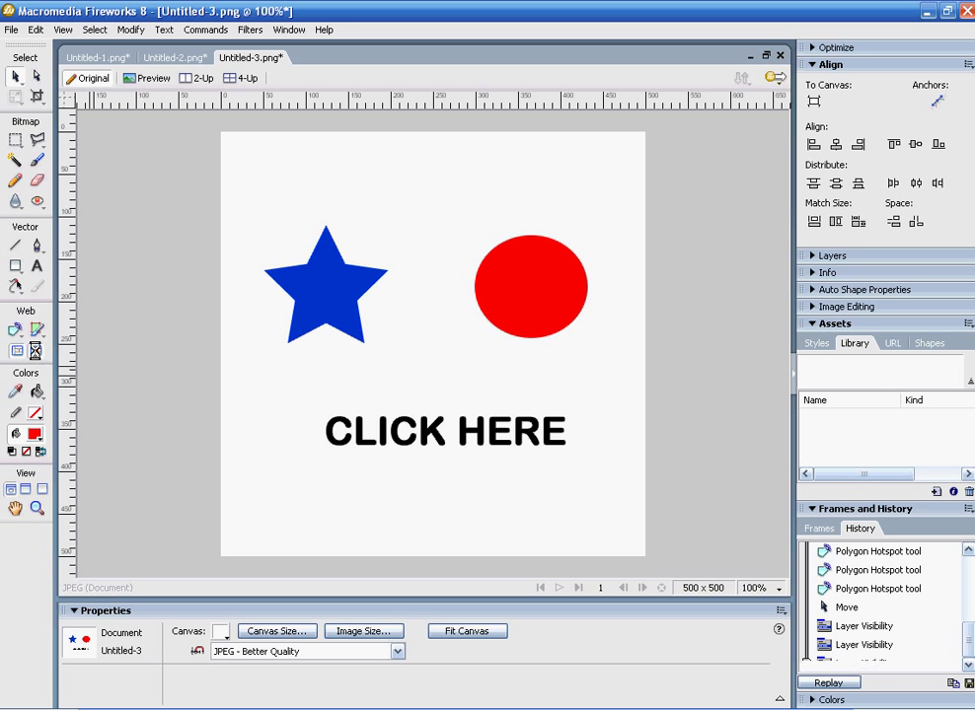
left_click(35, 352)
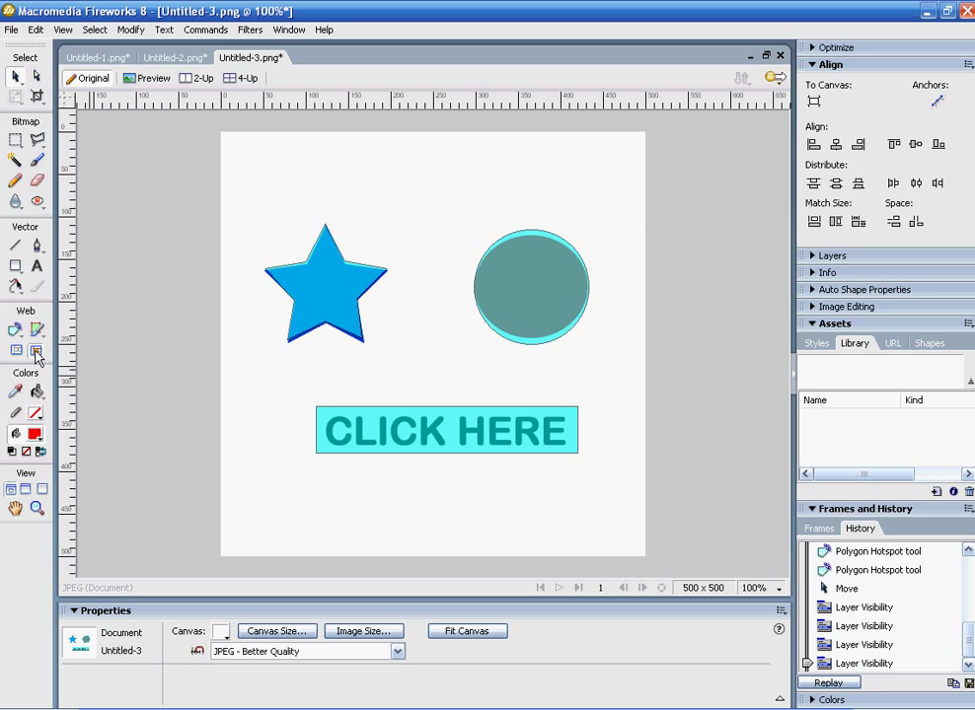
left_click(815, 258)
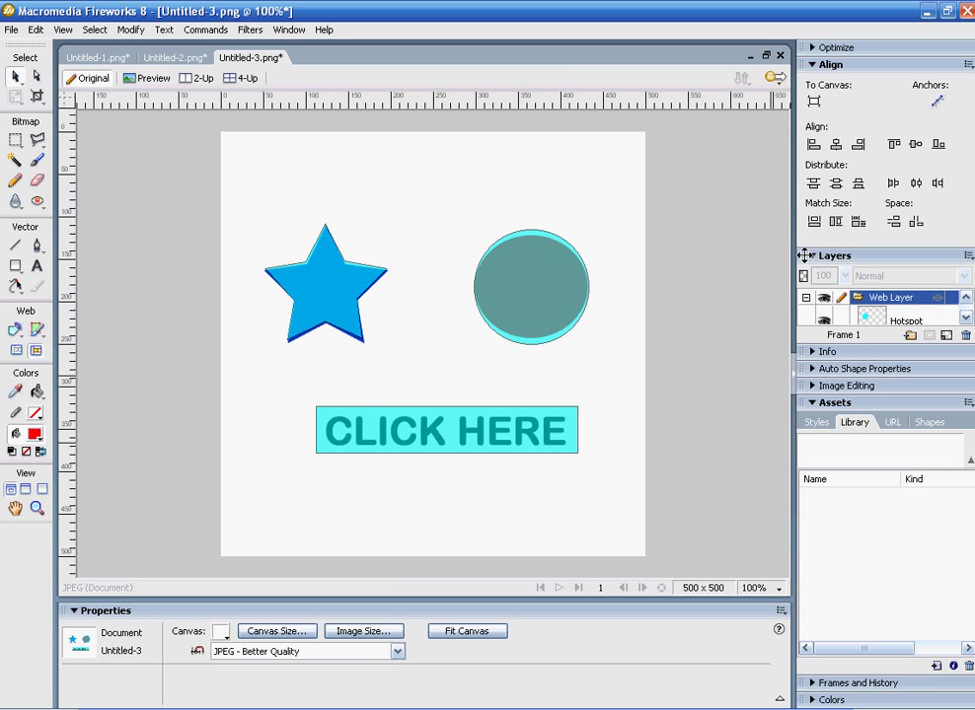
left_click_drag(807, 255, 625, 170)
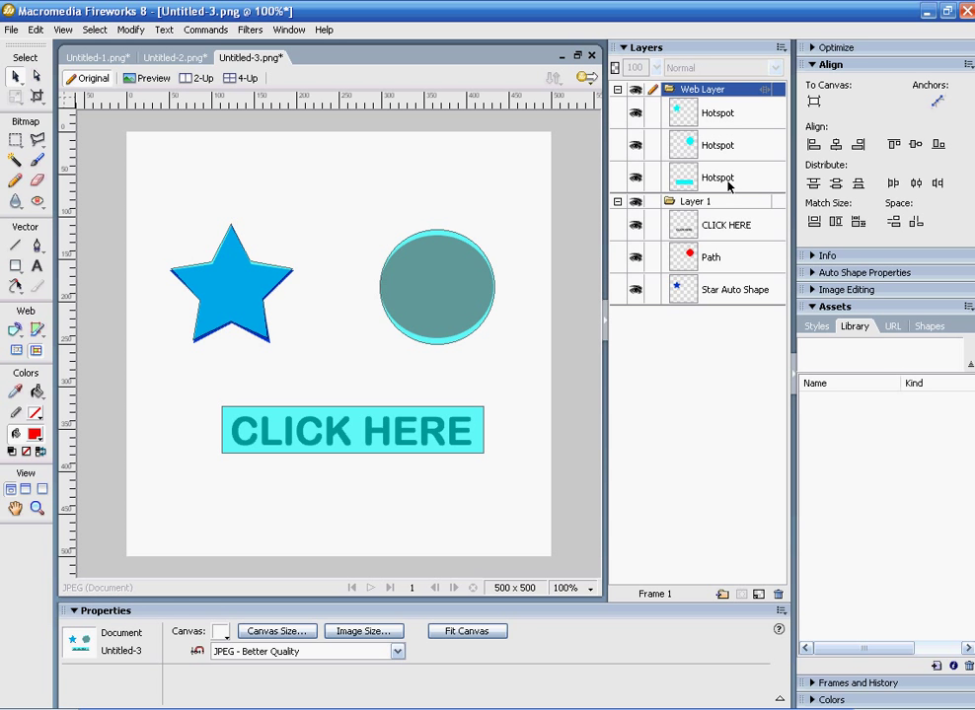
left_click(726, 116)
- Rename the star and circle hotspots to 'Star hotspot' and 'circle hotspot'
double_click(726, 116)
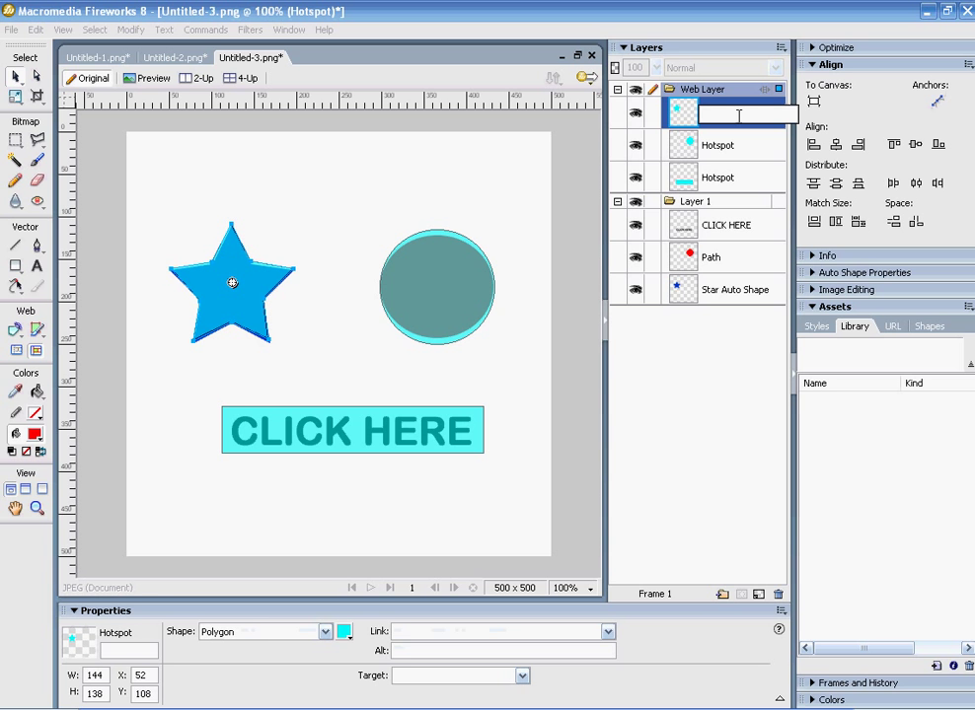
type("Star hotspot")
key("Return")
left_click(723, 147)
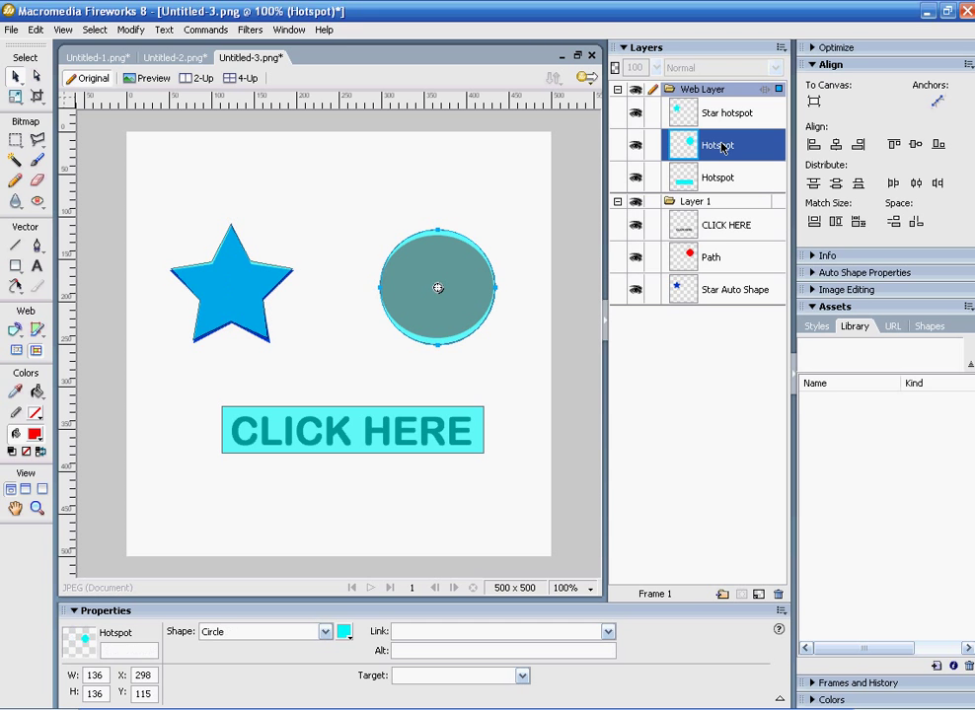
double_click(721, 144)
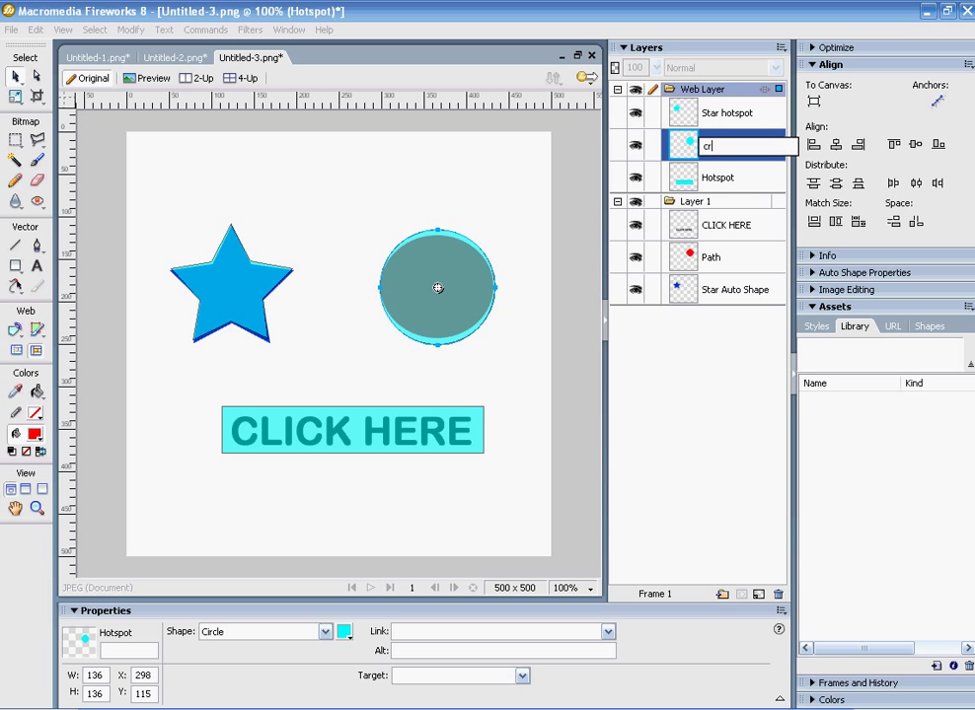
type("circle hop")
type("spot")
- Rename the CLICK HERE hotspot to 'rectangle hotspot'
left_click(725, 175)
double_click(724, 179)
type("recent")
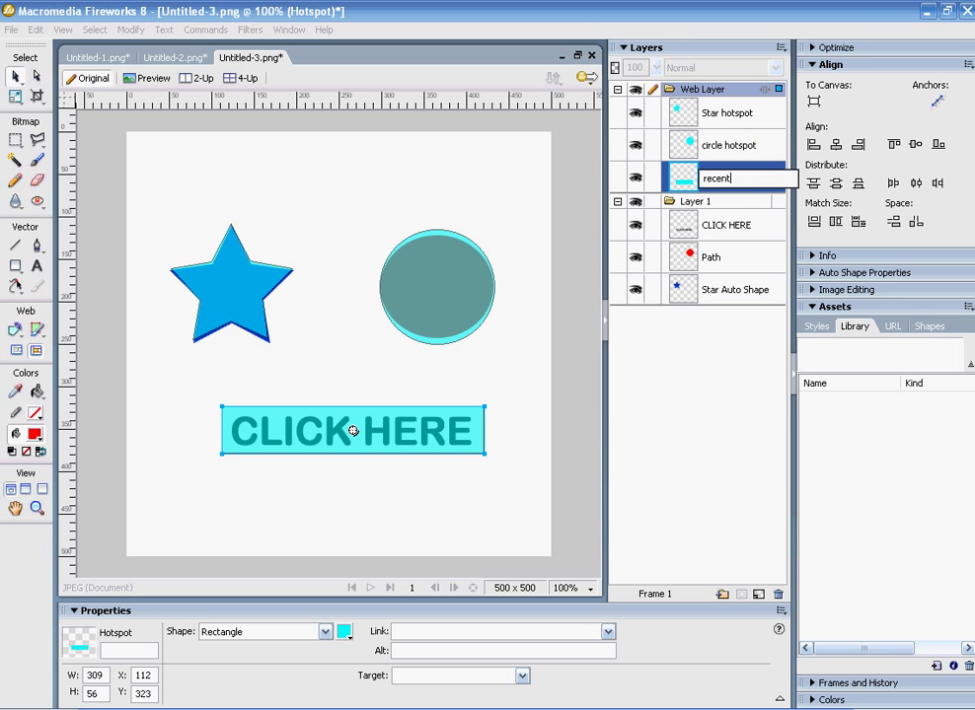
key("BackSpace")
key("BackSpace")
type("tangle hotsp")
key("Return")
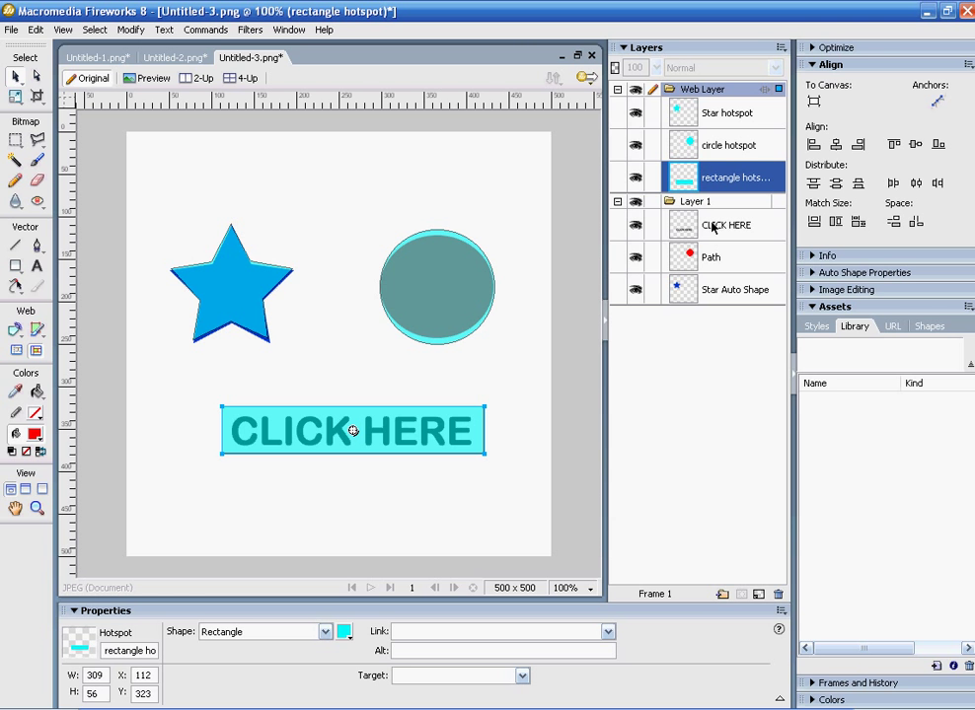
left_click(636, 91)
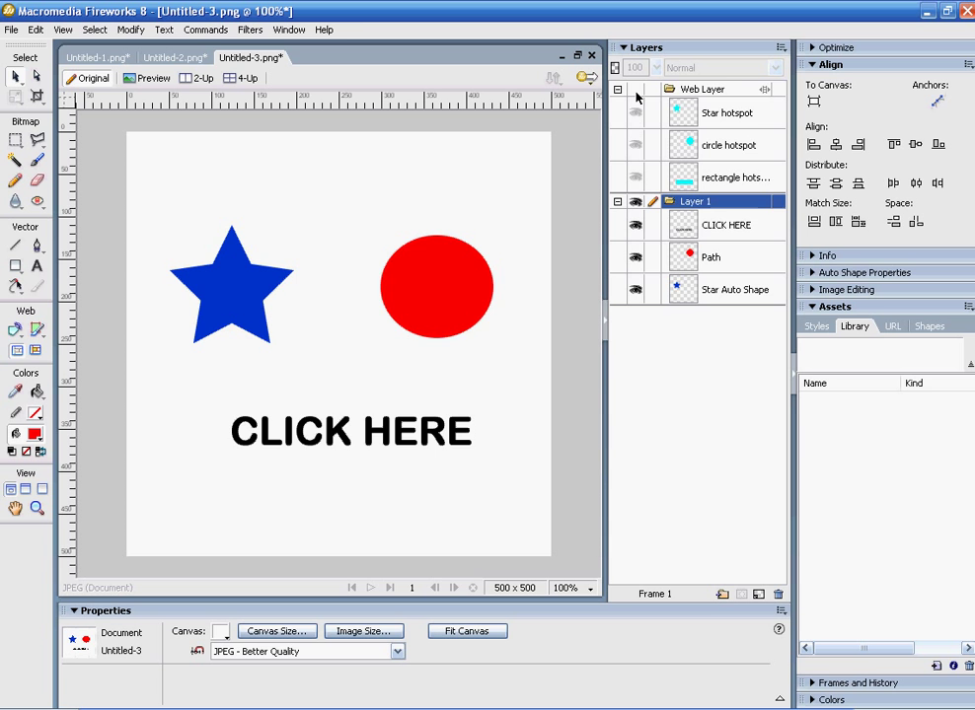
left_click(635, 91)
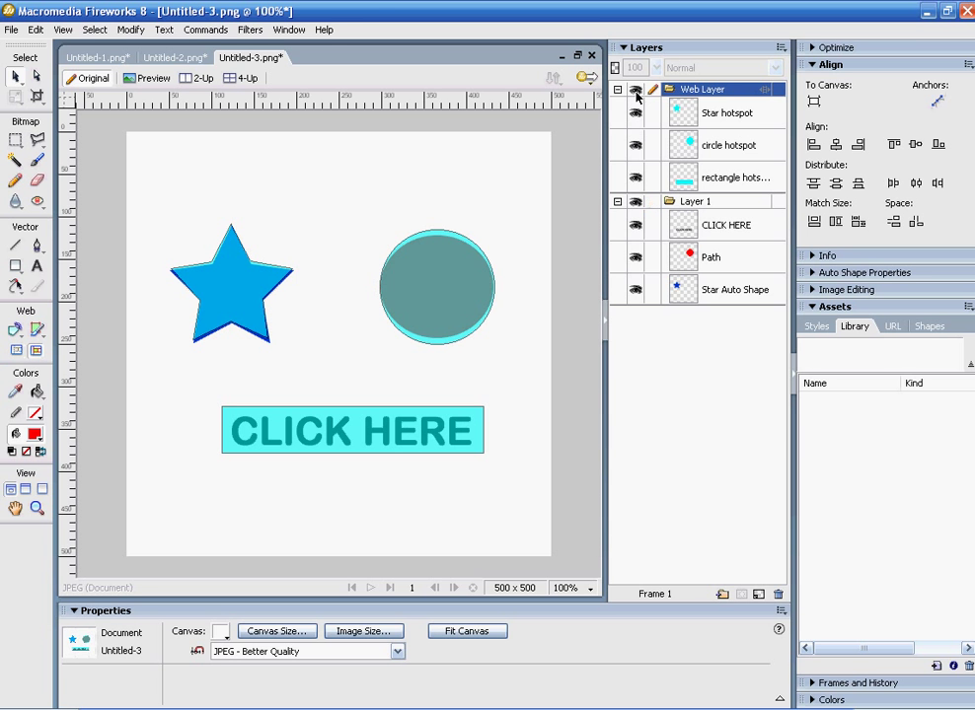
left_click(636, 146)
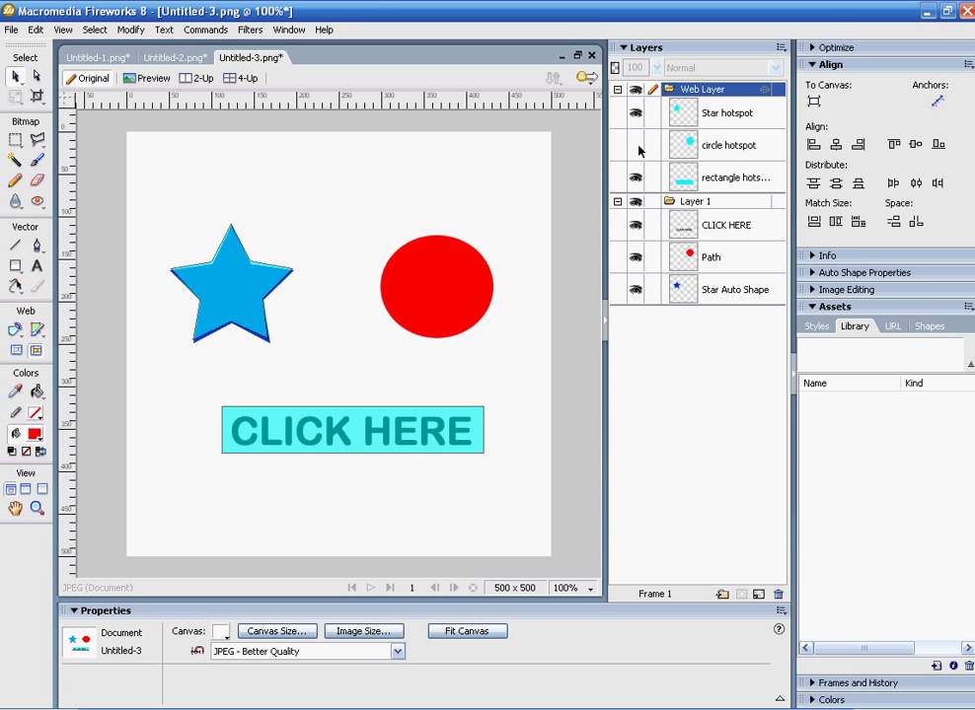
left_click(636, 146)
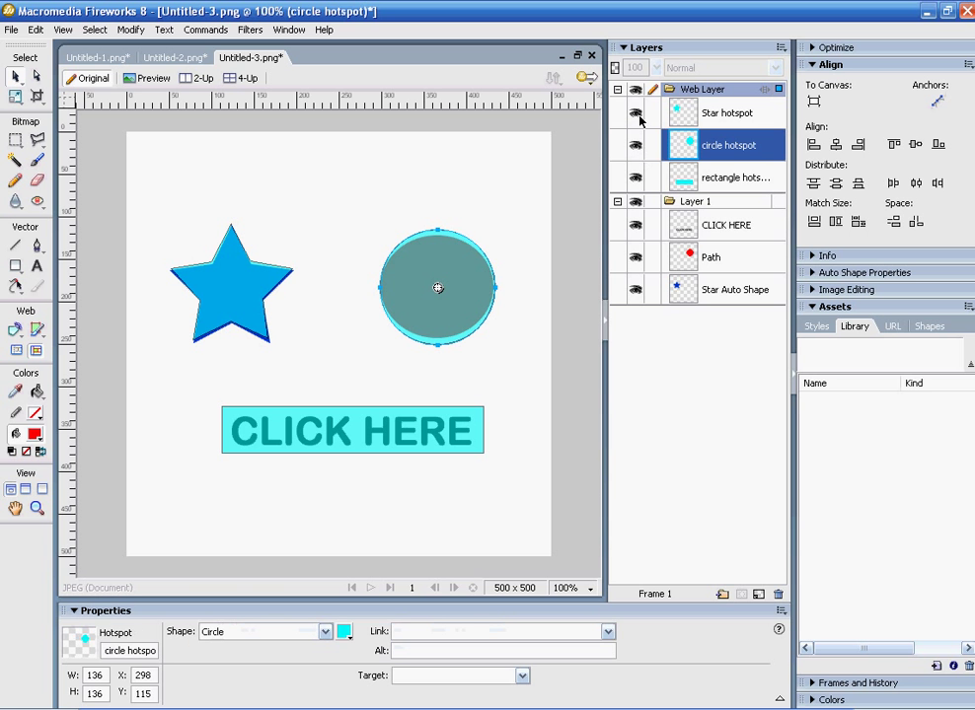
left_click(636, 113)
left_click(636, 114)
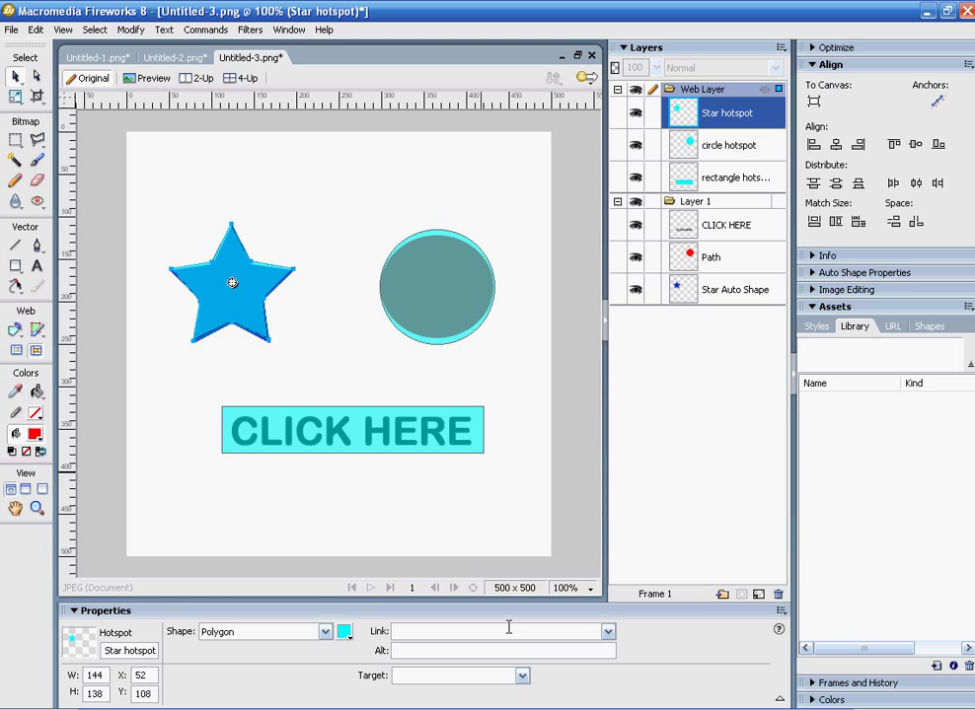
- Dock the Layers panel back and enter 'star hotspot' as the star hotspot's alt text
left_click_drag(637, 76, 817, 219)
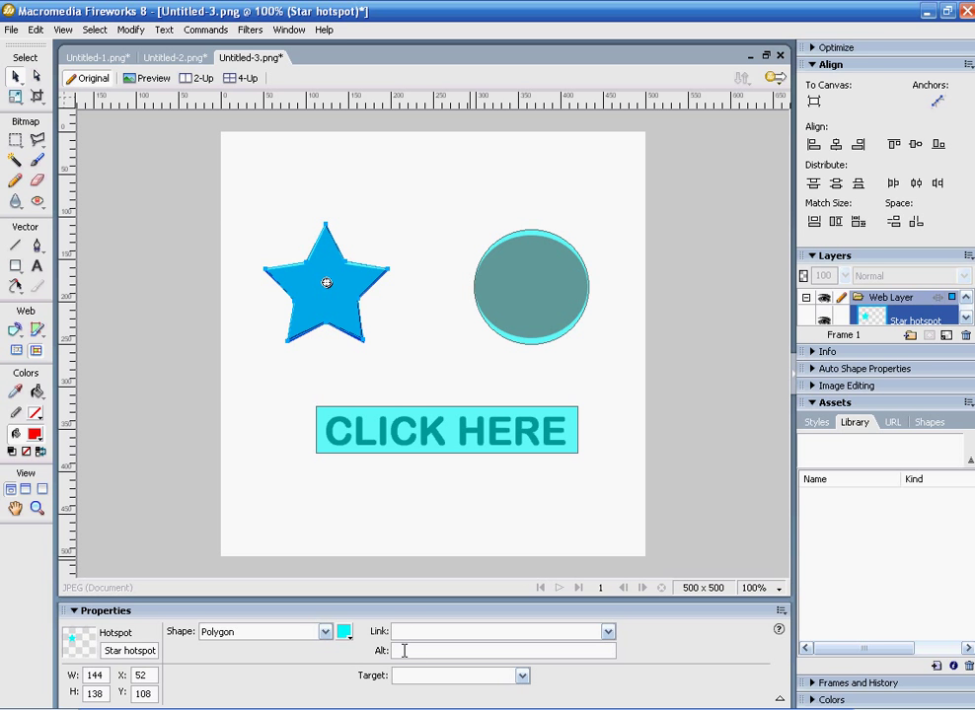
left_click(408, 652)
type("star hotspot")
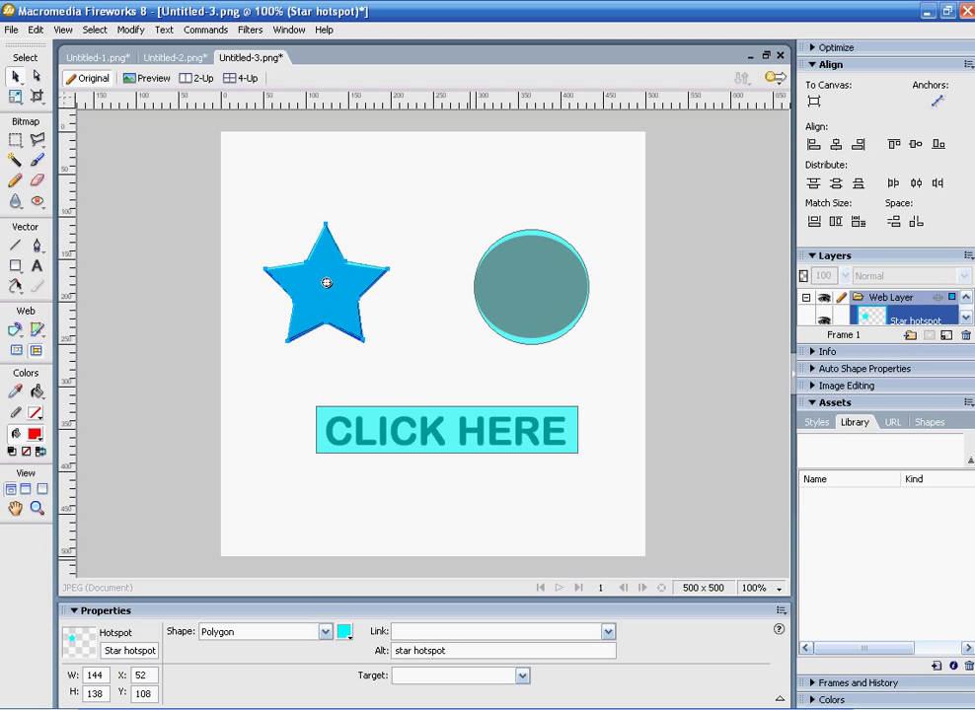